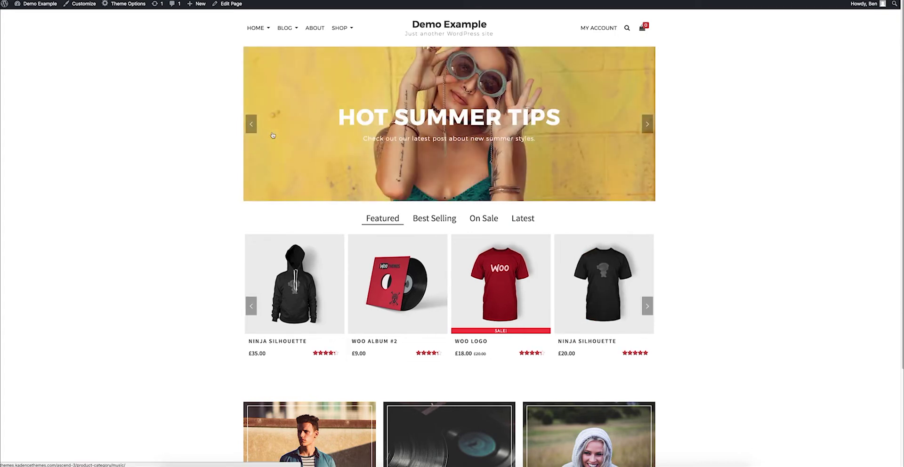
- Open the Woo Logo hoodie product from the home page
left_click(508, 61)
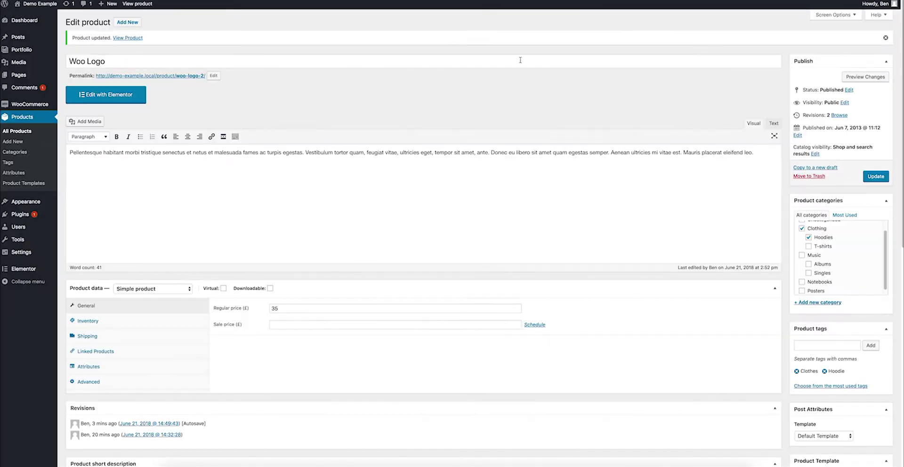
- Load Woo Logo in Elementor, scroll through its current layout, and bring up the builder menu
left_click(139, 95)
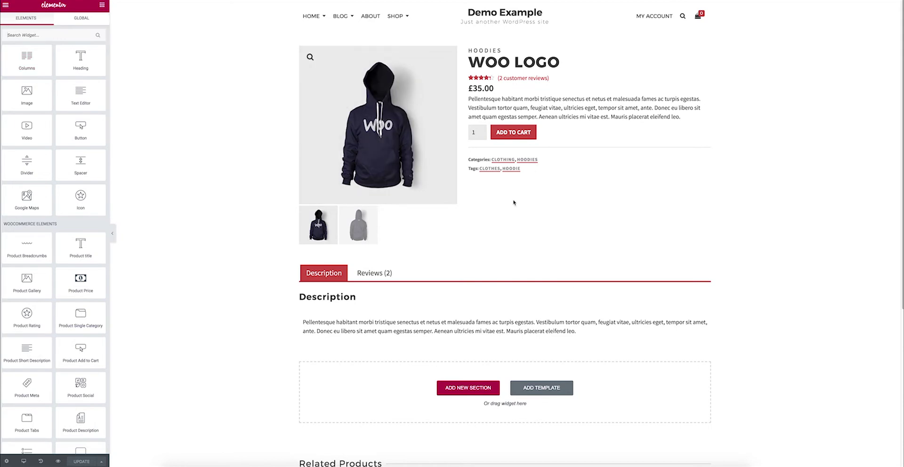
scroll(490, 249, "down", 5)
scroll(518, 249, "up", 5)
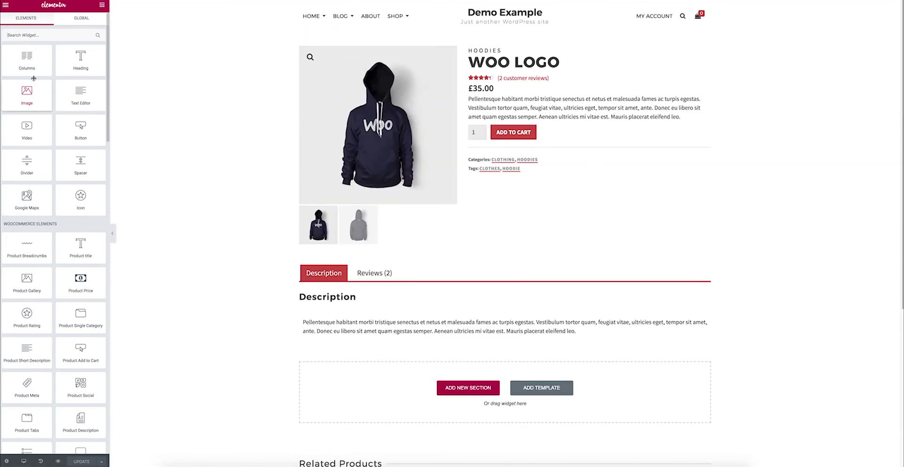
left_click(6, 6)
- Exit to the product's admin page and set its page template to Elementor Full Width
left_click(46, 155)
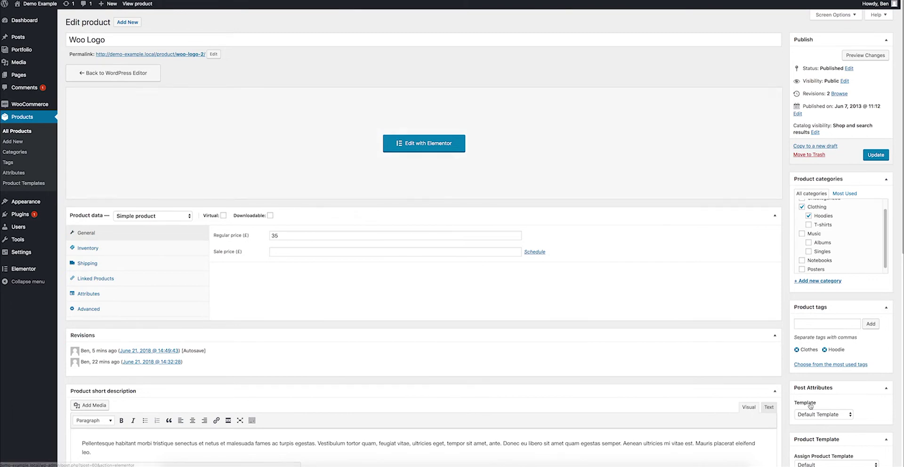
scroll(812, 407, "down", 3)
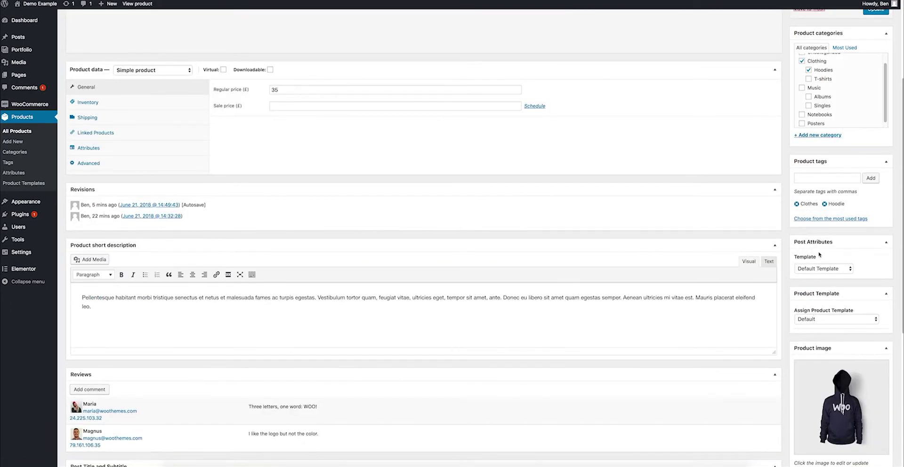
left_click(818, 269)
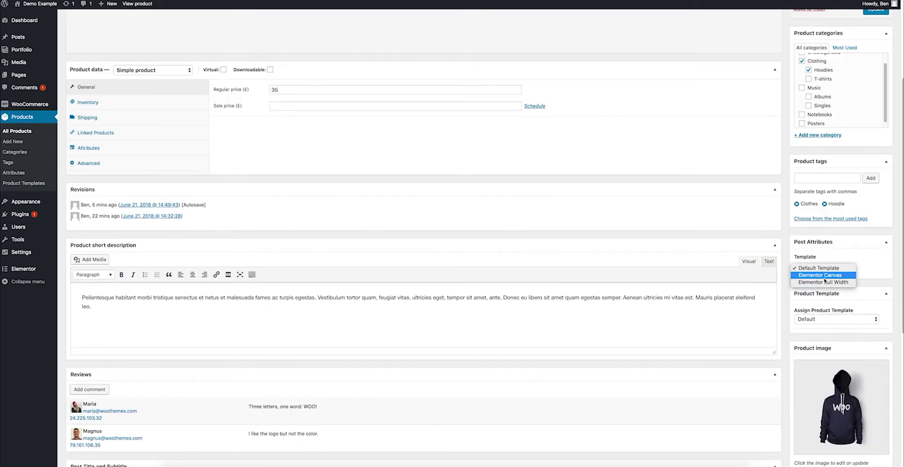
left_click(824, 283)
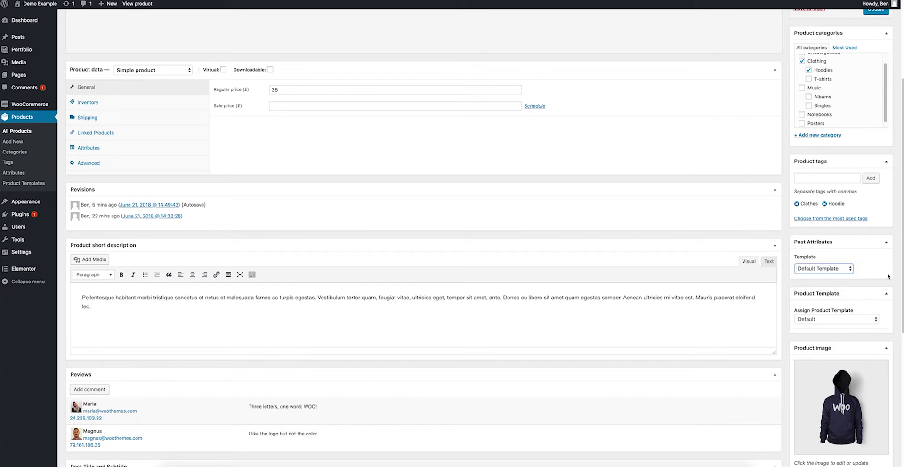
- Assign 'Use this products Elementor' as the product template and update the product
left_click(825, 320)
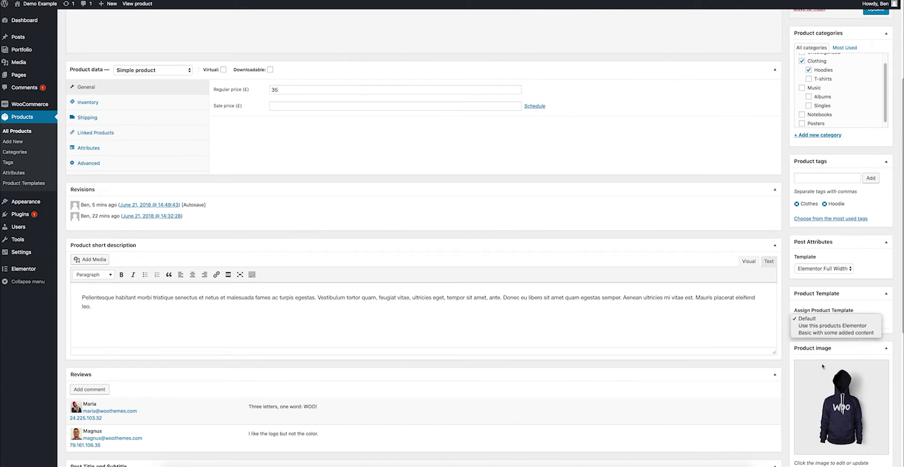
left_click(822, 326)
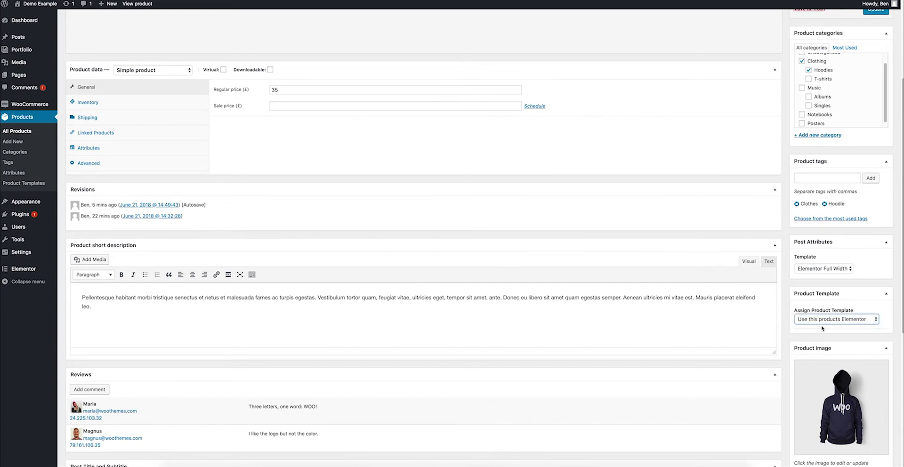
scroll(866, 157, "up", 3)
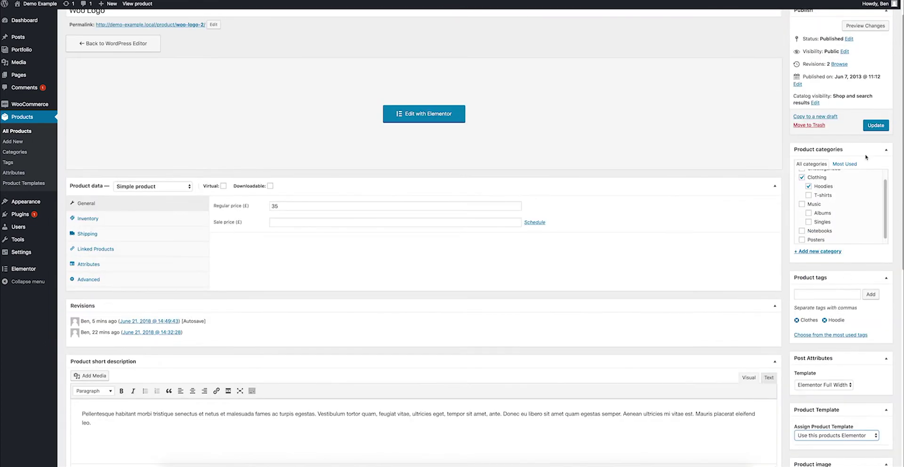
left_click(869, 131)
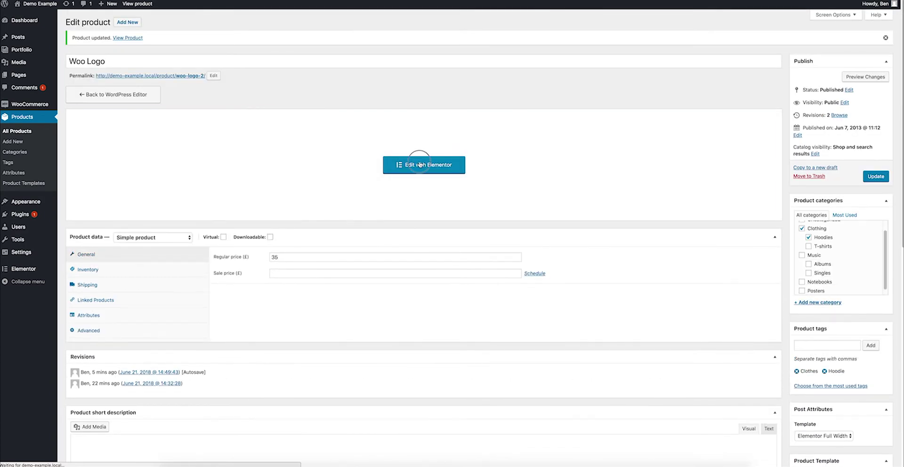
- Reopen Woo Logo in Elementor, add a two-column section, and select the old description section
left_click(420, 164)
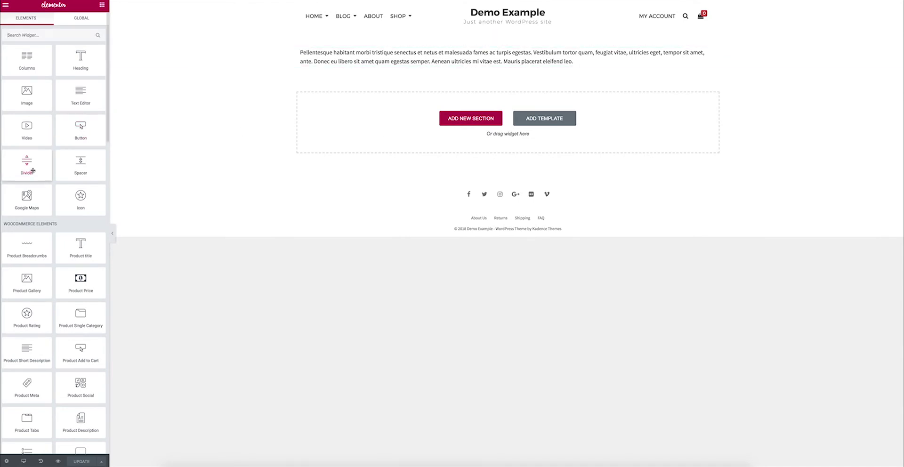
scroll(38, 235, "down", 3)
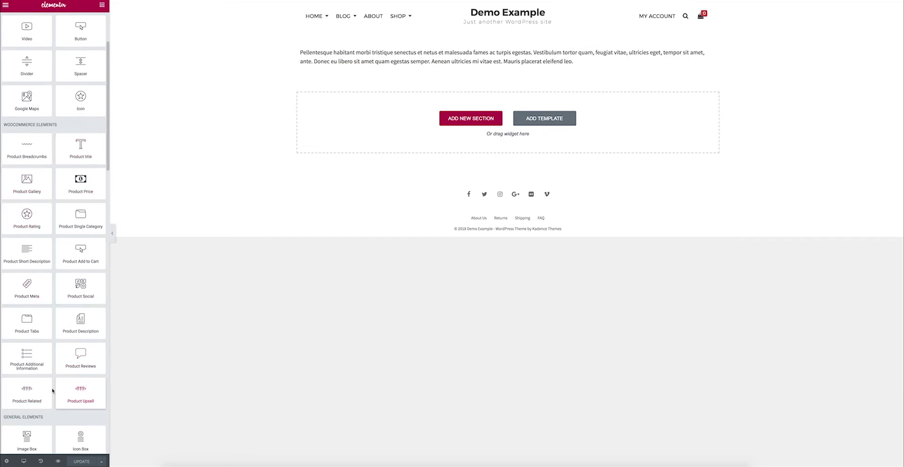
scroll(41, 213, "down", 1)
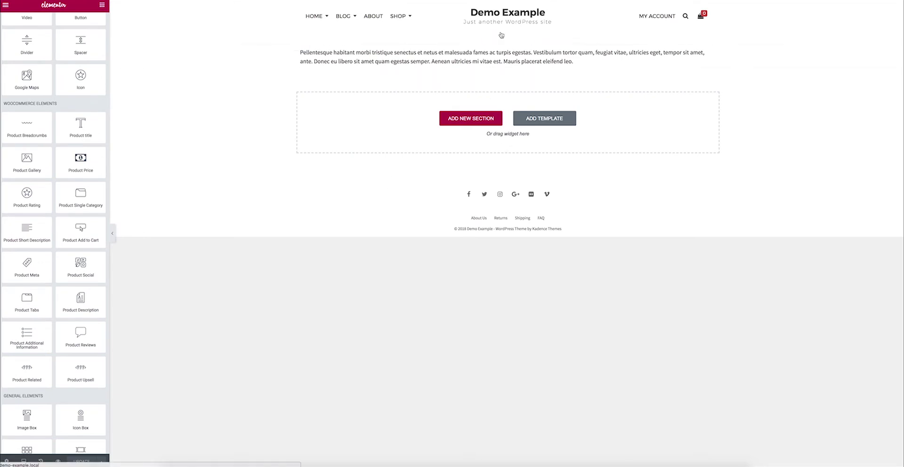
left_click(476, 121)
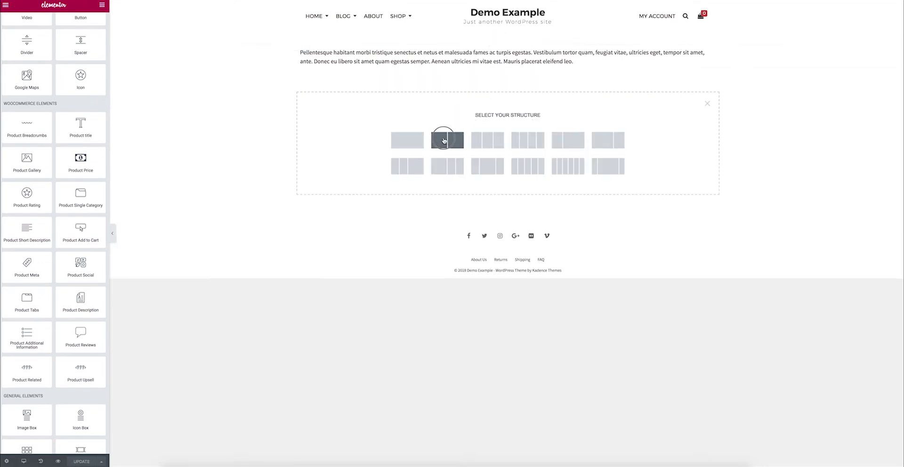
left_click(445, 140)
left_click_drag(517, 72, 501, 48)
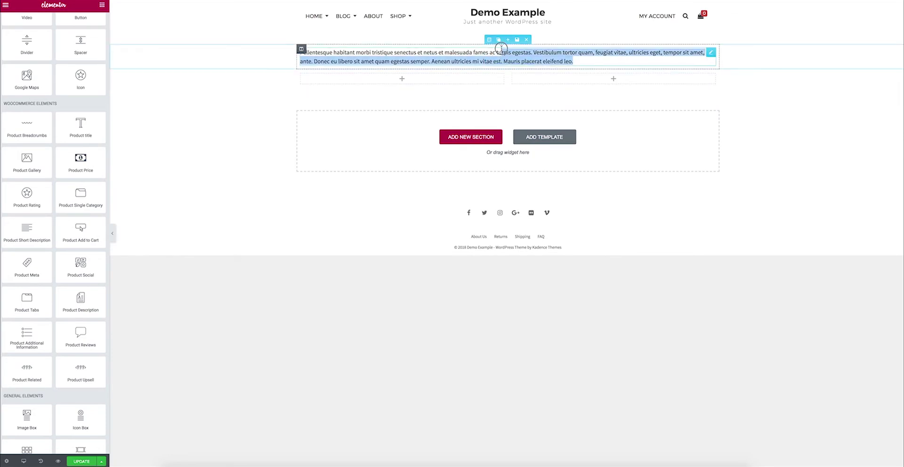
- Delete the description section and place Product Title left and Product Gallery right
left_click(526, 39)
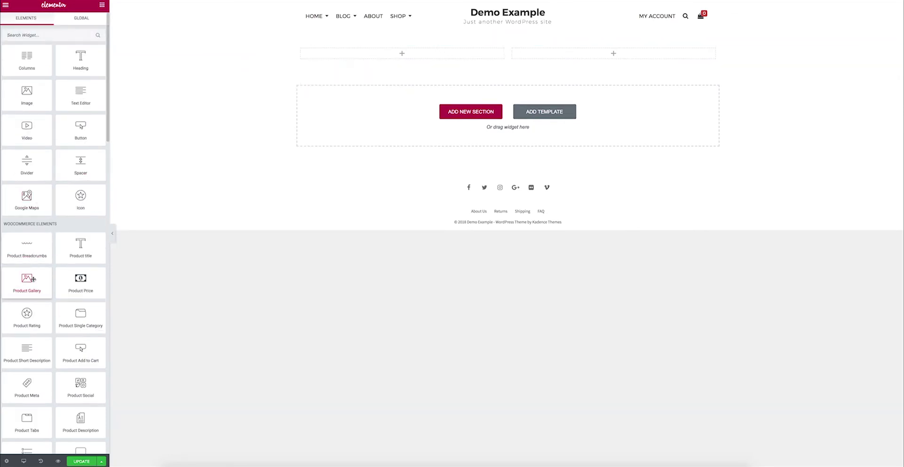
left_click_drag(31, 278, 379, 50)
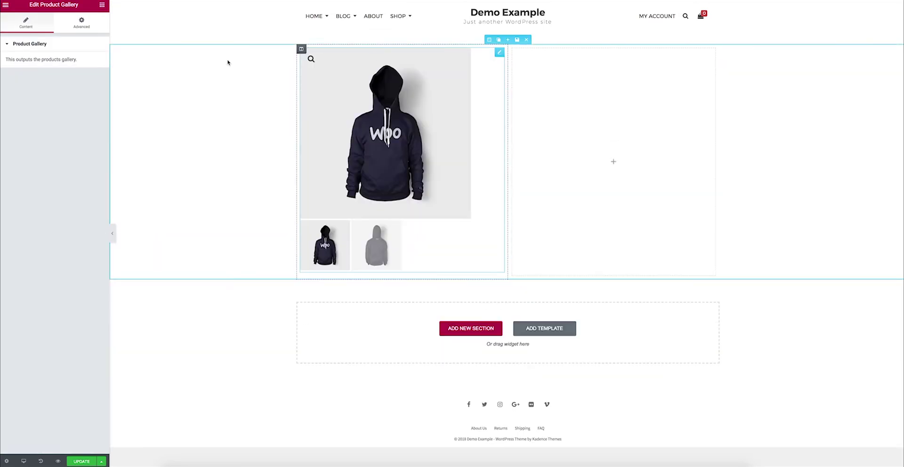
left_click(102, 5)
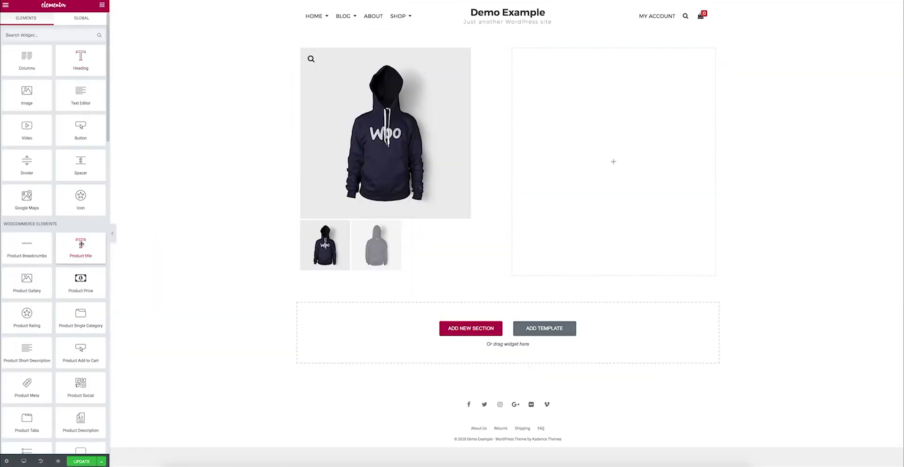
left_click_drag(80, 245, 581, 128)
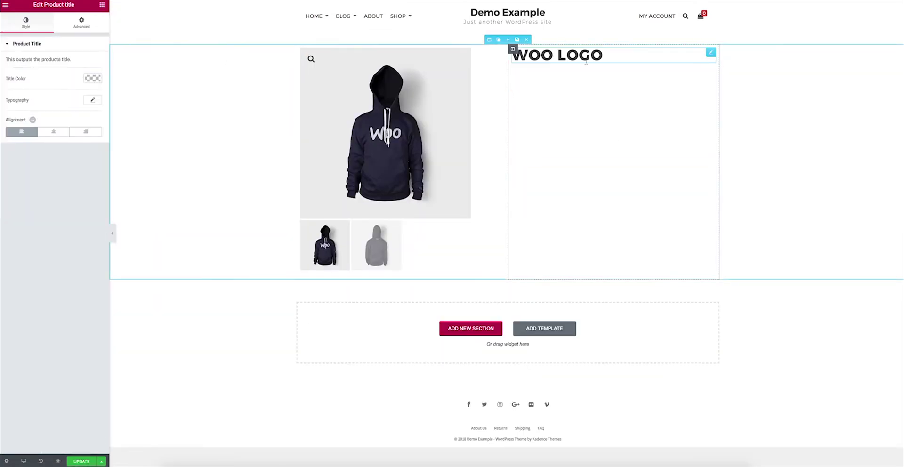
left_click_drag(508, 85, 473, 83)
mouse_move(414, 70)
left_mouse_down()
mouse_move(552, 97)
mouse_move(571, 75)
mouse_move(430, 70)
left_mouse_up()
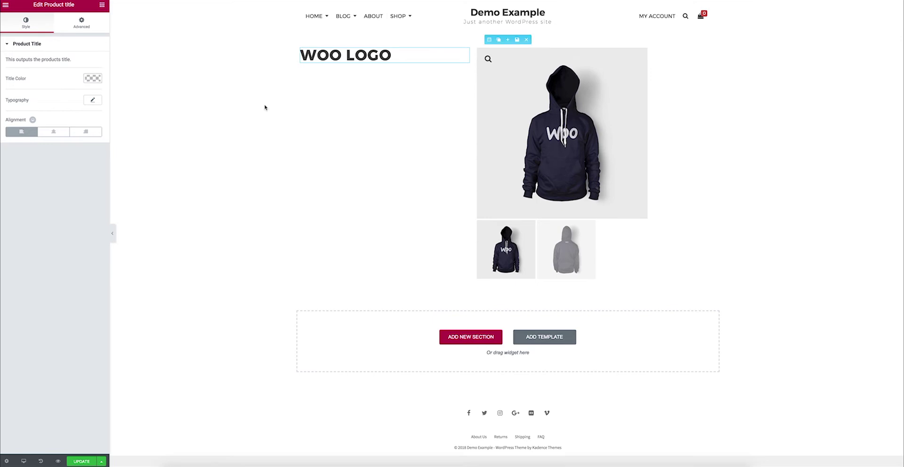
- Make the WOO LOGO product title green and centre-aligned
left_click(88, 81)
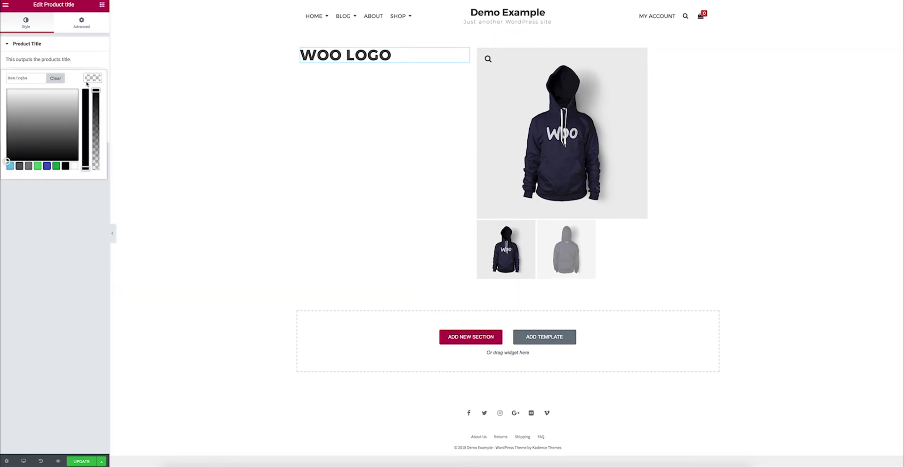
left_click(56, 166)
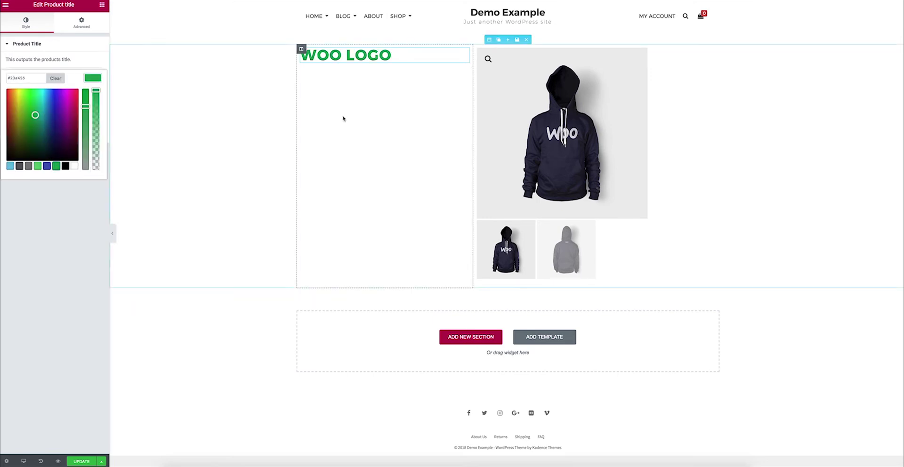
left_click(62, 59)
left_click(62, 133)
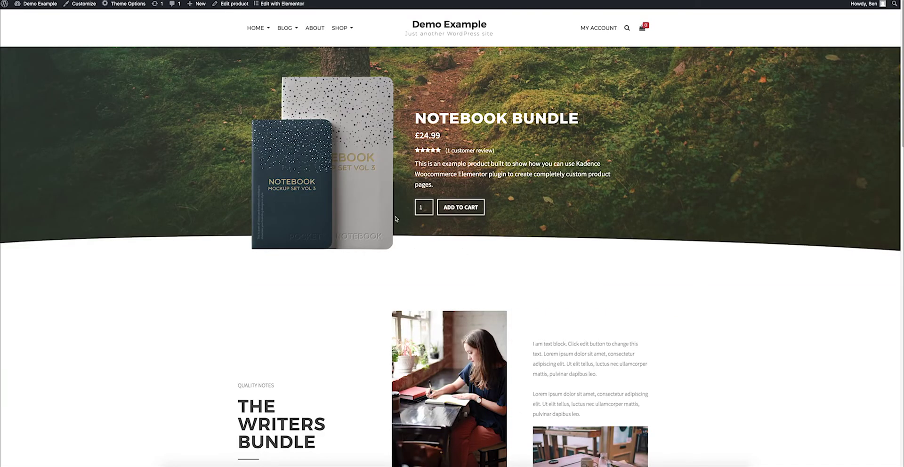
- Select the short description widget and look through its Advanced and Style settings
scroll(395, 218, "down", 15)
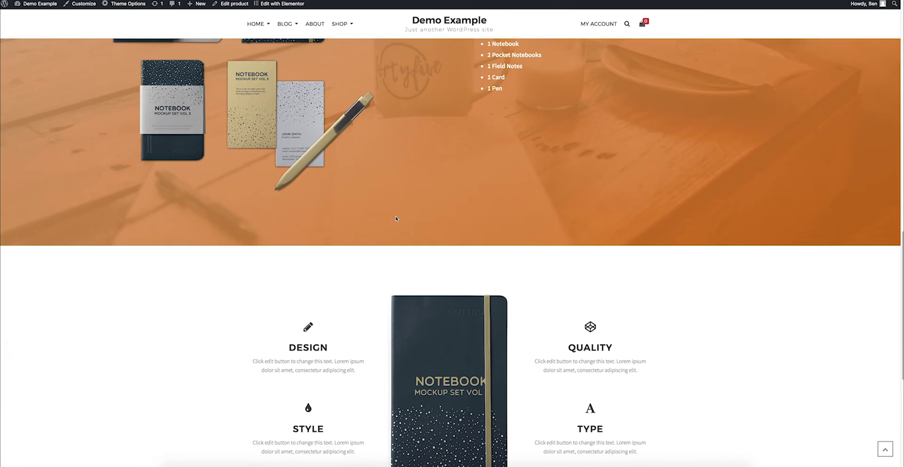
scroll(396, 216, "down", 5)
scroll(396, 216, "up", 20)
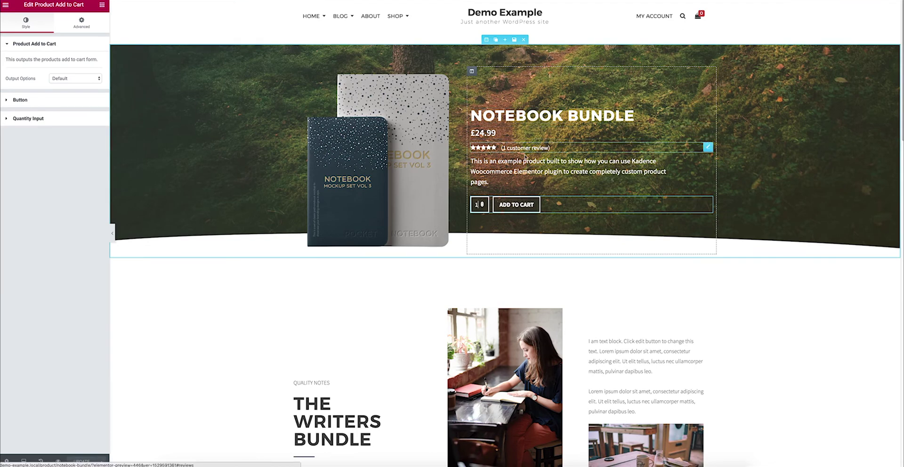
left_click(643, 180)
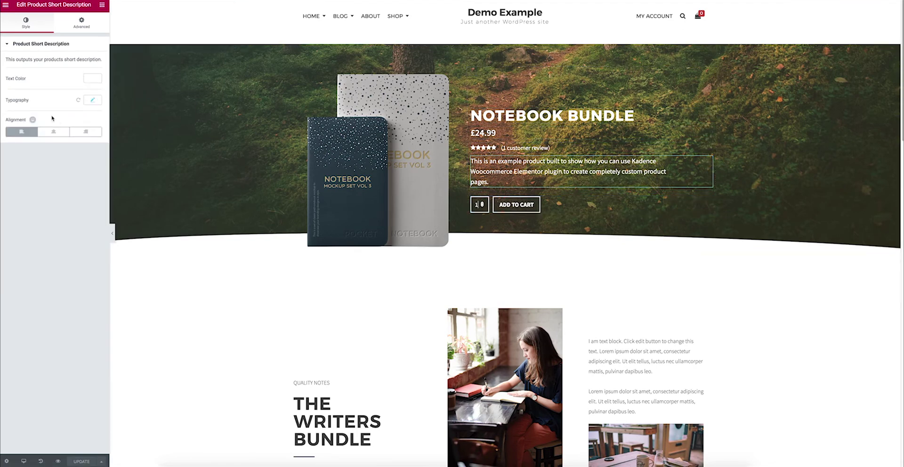
left_click(81, 26)
left_click(35, 28)
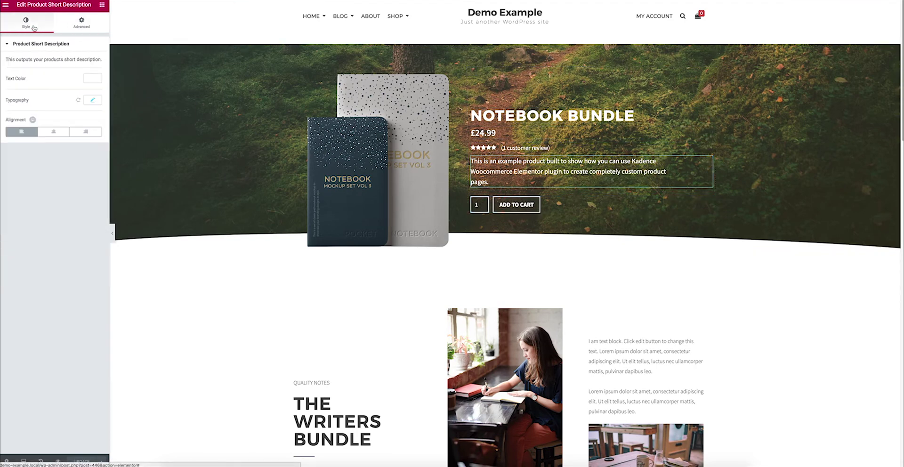
- Select the Add to Cart widget and expand its Button and Quantity Input style sections
left_click(557, 211)
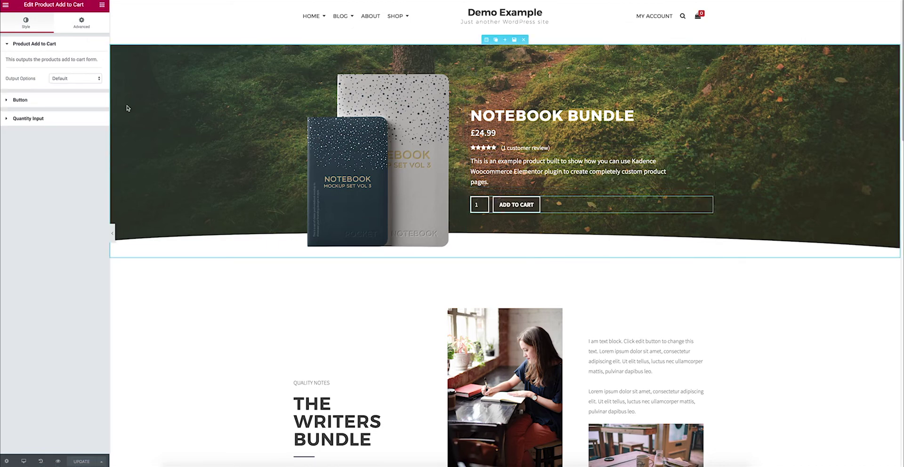
left_click(31, 101)
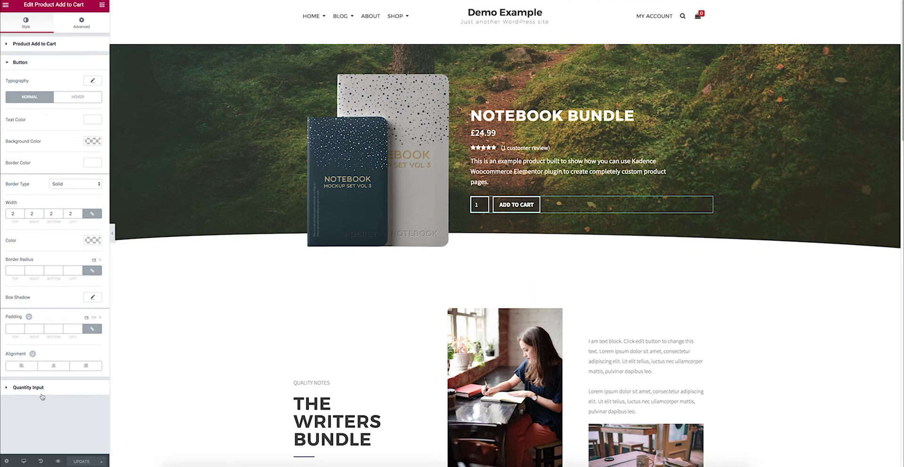
left_click(28, 388)
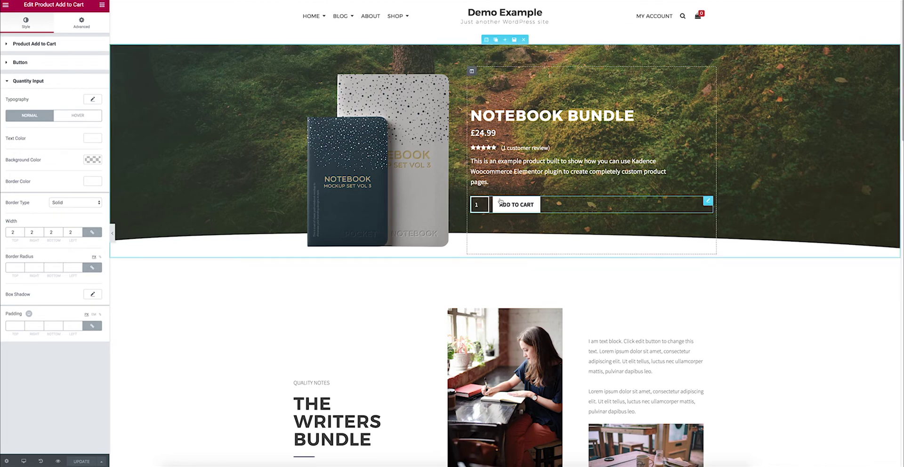
scroll(494, 267, "down", 4)
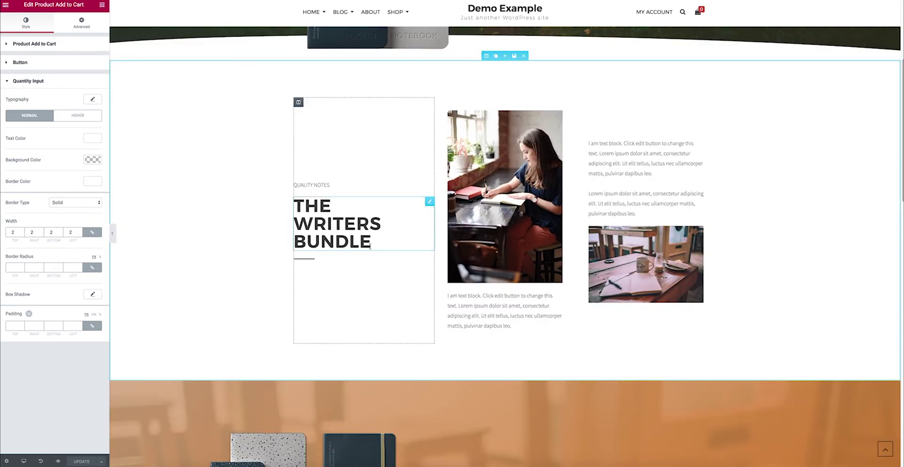
scroll(467, 185, "down", 8)
scroll(462, 208, "down", 9)
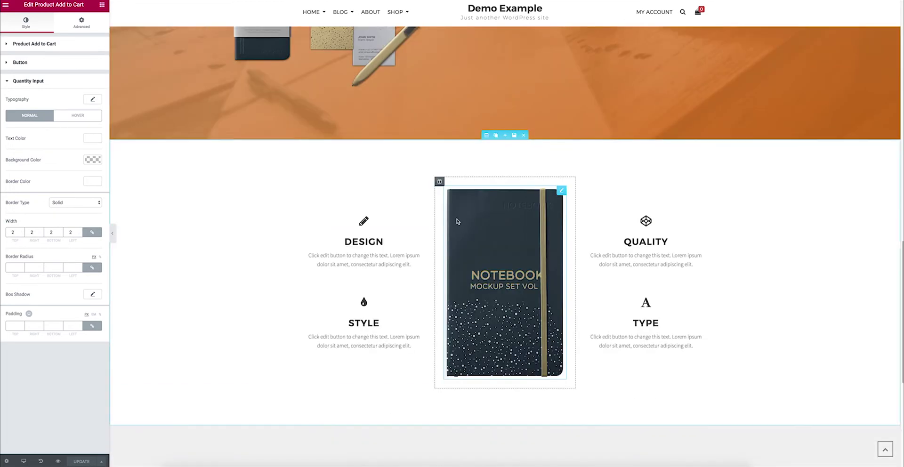
scroll(474, 219, "up", 20)
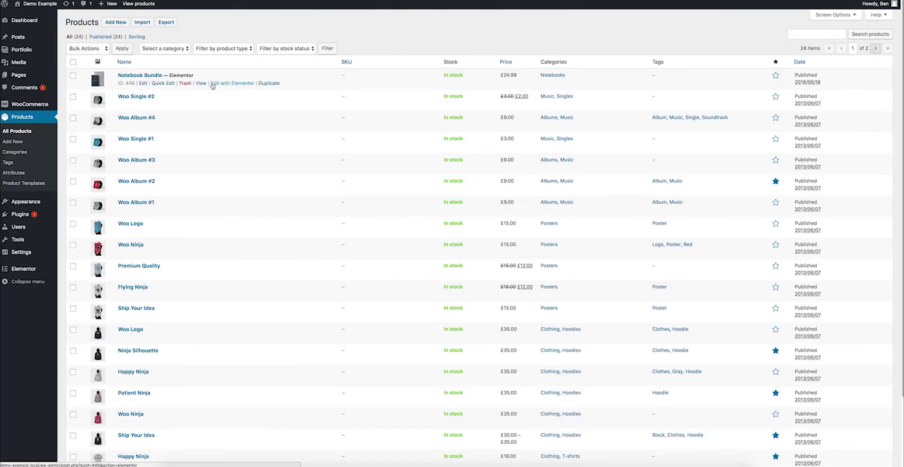
- Go to Products > Product Templates
left_click(41, 185)
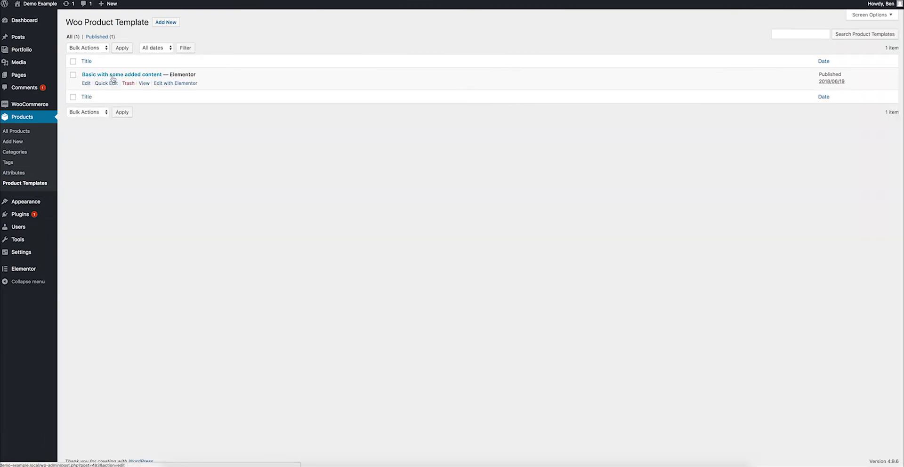
- Open 'Basic with some added content' in Elementor and scroll through its sample product layout
left_click(174, 84)
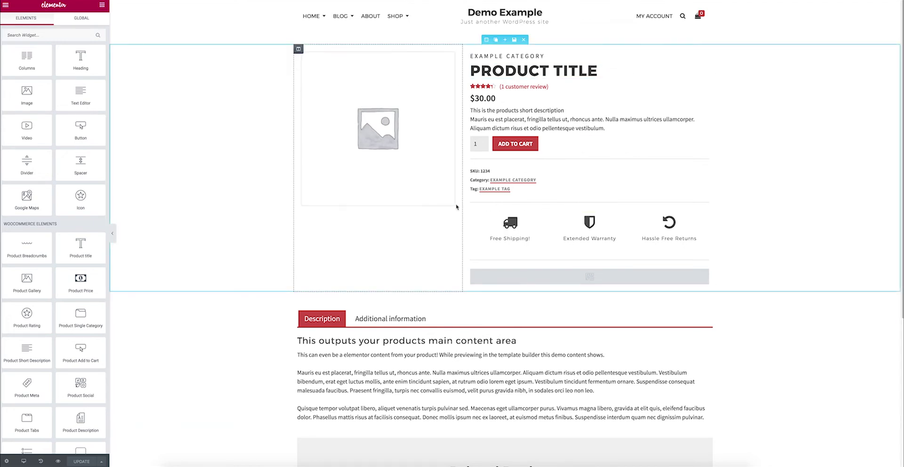
scroll(457, 206, "down", 3)
scroll(469, 232, "up", 3)
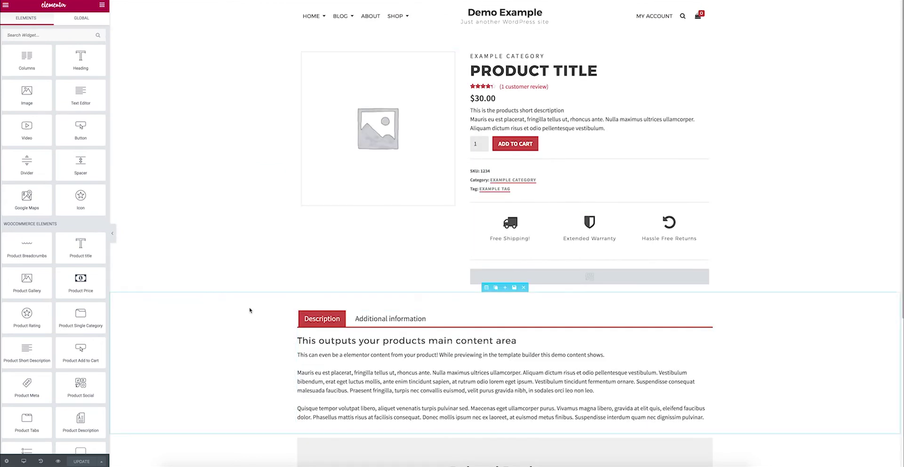
scroll(562, 377, "down", 5)
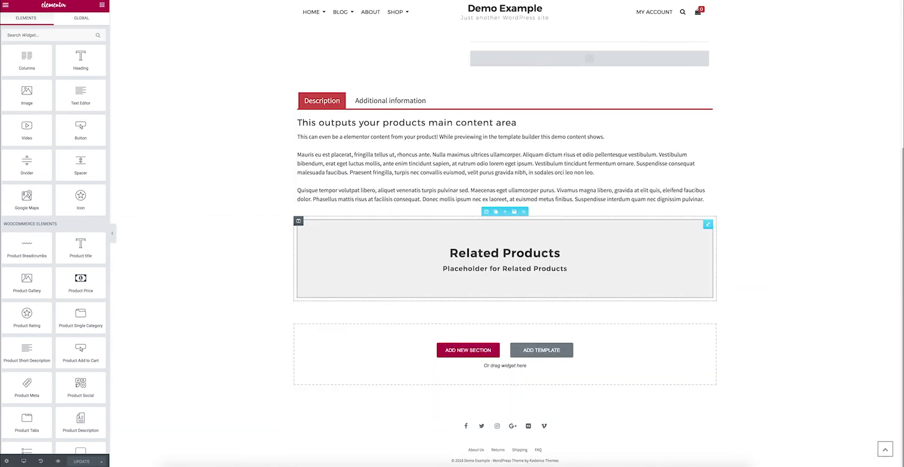
- Browse My Templates in the template library, then close it without inserting anything
left_click(541, 351)
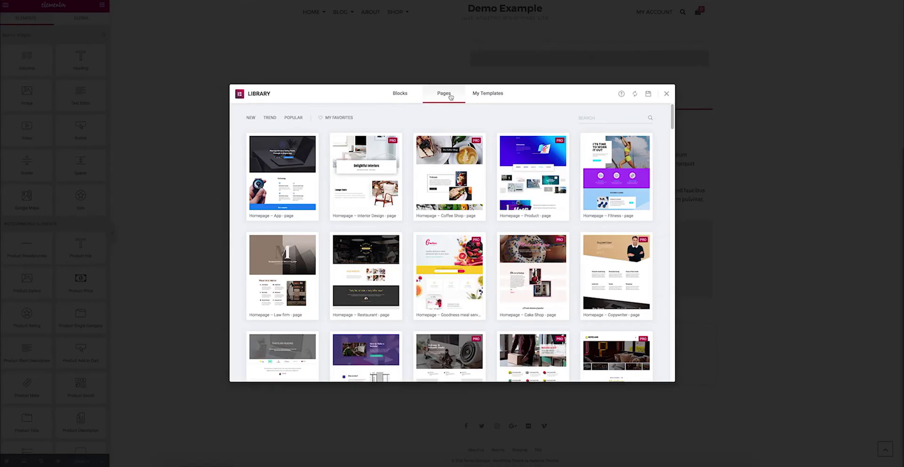
left_click(485, 96)
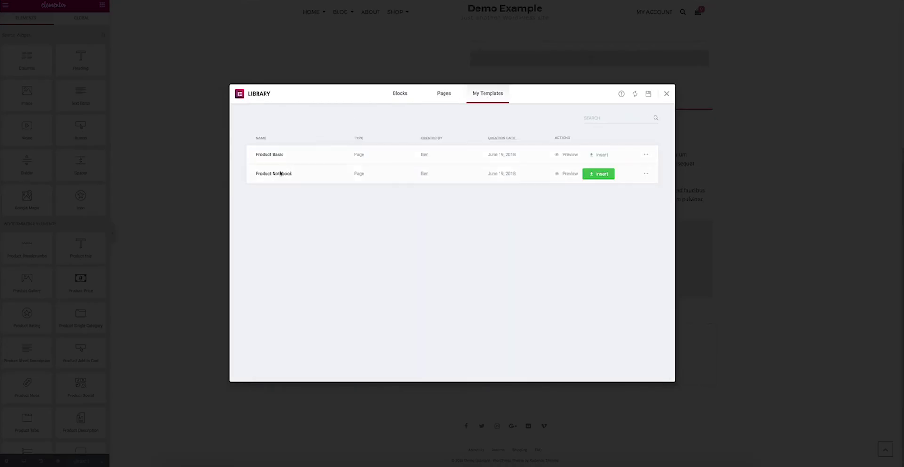
left_click(667, 94)
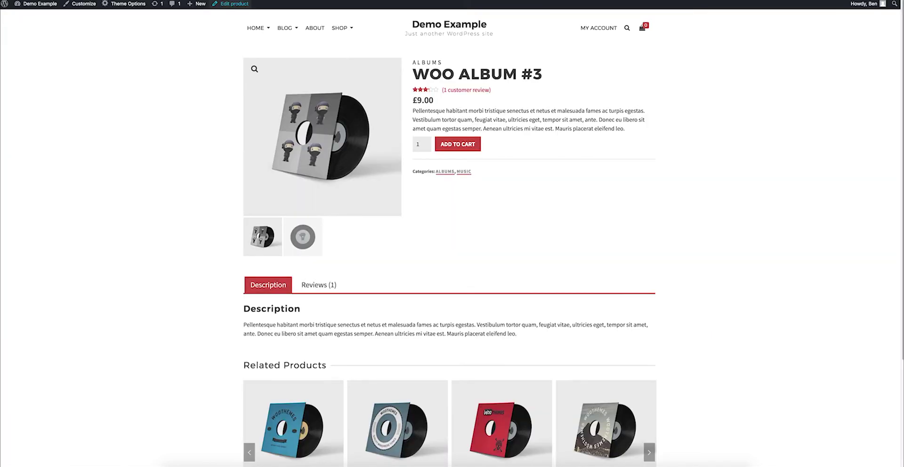
- Edit Woo Album #3, choose 'Basic with some added content' as product template, and update
left_click(230, 5)
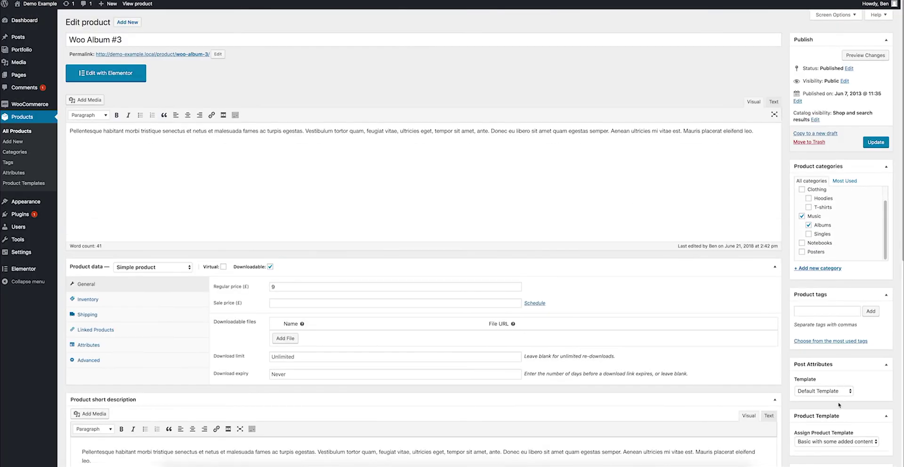
left_click(827, 443)
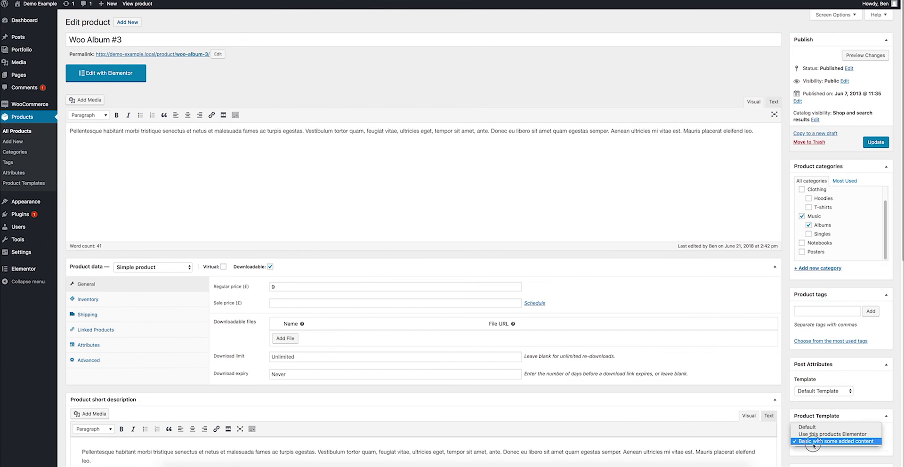
left_click(813, 444)
left_click(871, 143)
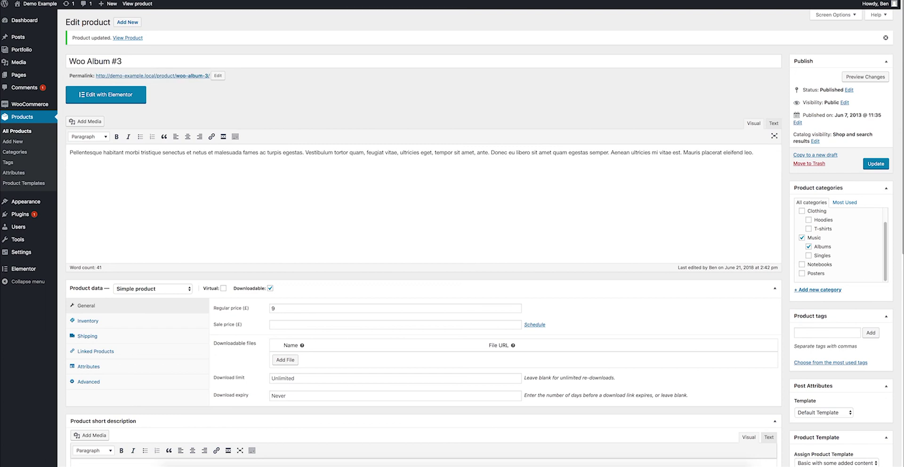
- In WooCommerce Template Builder, choose 'Basic with some added content' as the default single product template
mouse_move(43, 104)
left_click(81, 137)
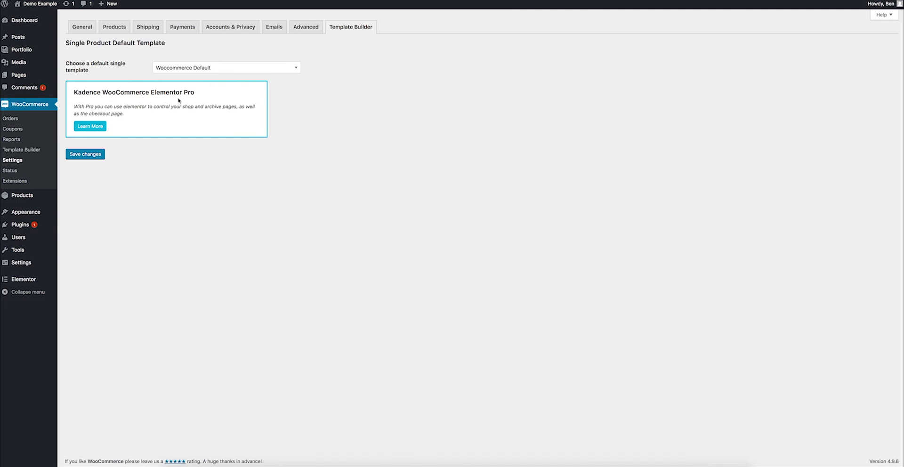
left_click(203, 68)
left_click(178, 92)
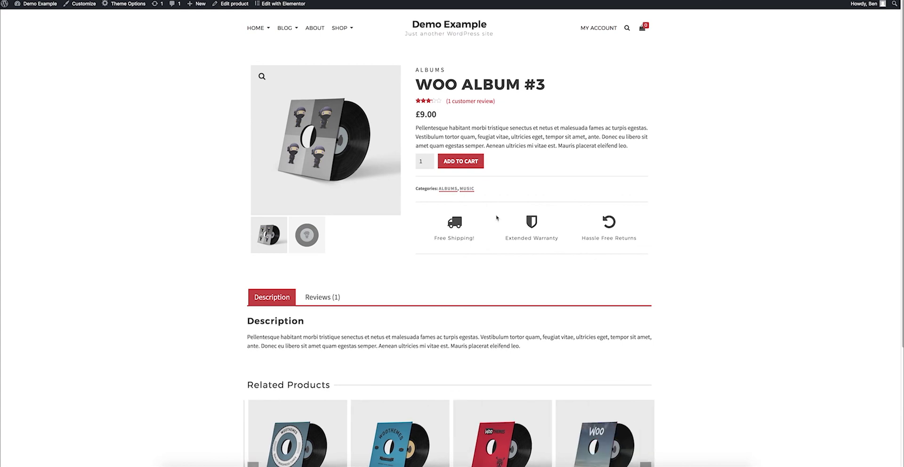
scroll(428, 269, "down", 3)
scroll(447, 288, "up", 3)
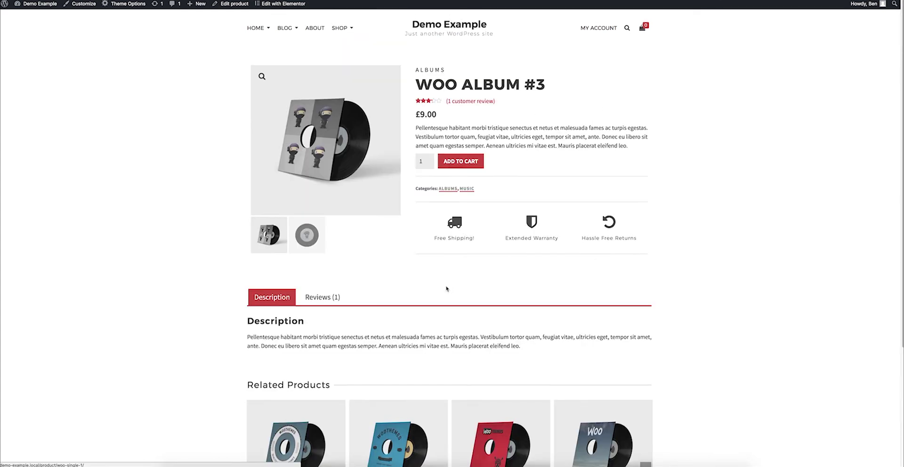